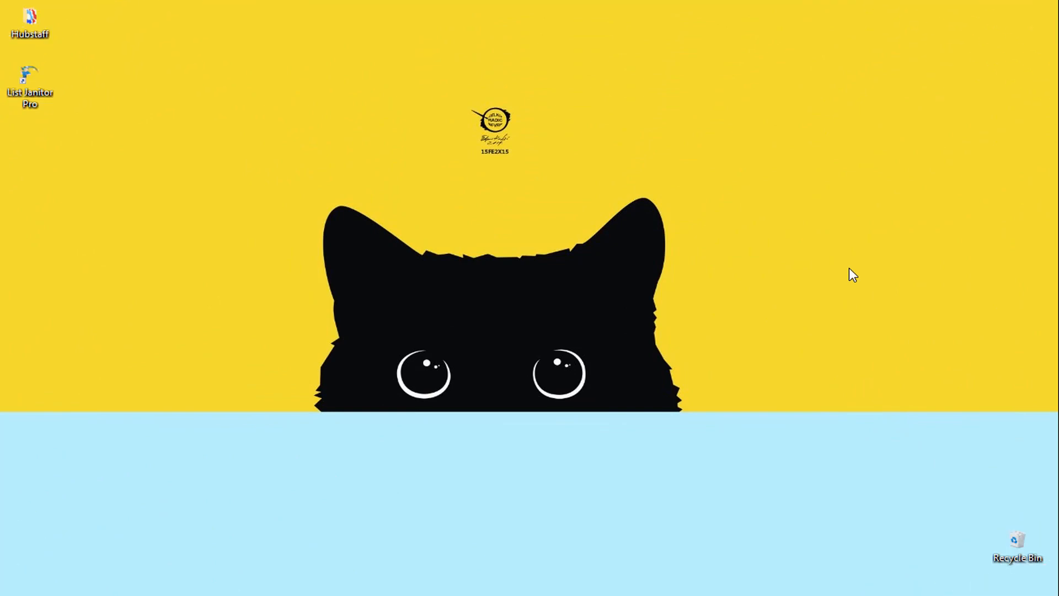
Step: Launch List Janitor Pro and import the contacts.csv list from the sample contacts folder
left_click(31, 94)
double_click(30, 102)
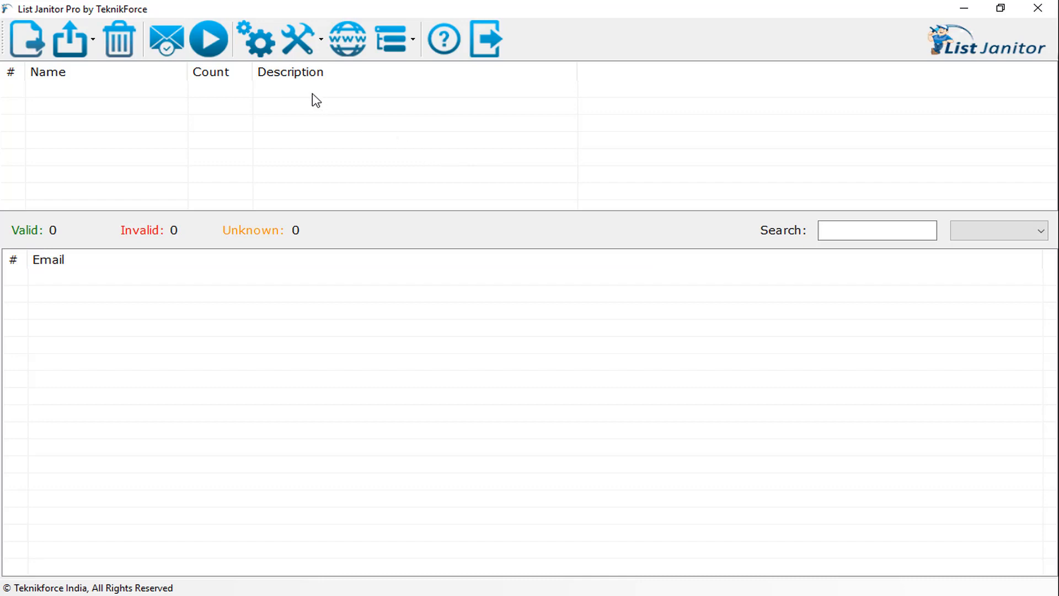
left_click(35, 36)
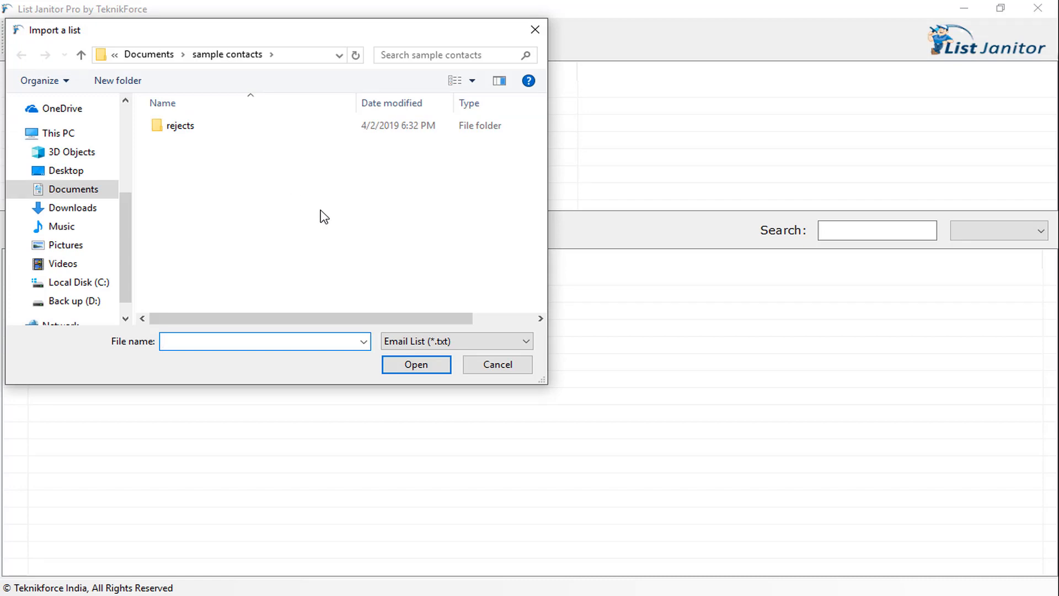
left_click(223, 159)
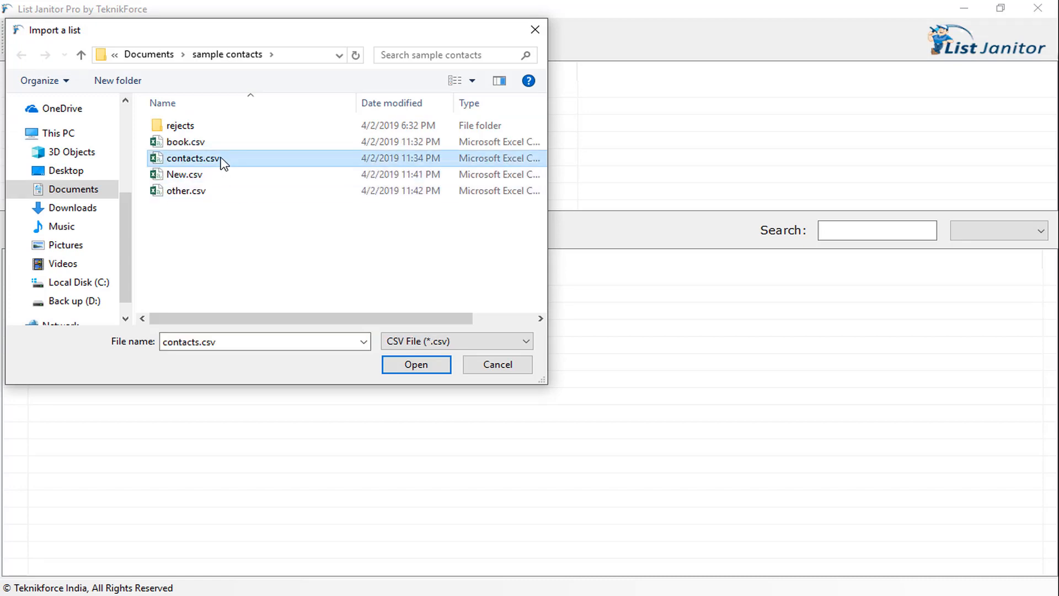
left_click(417, 369)
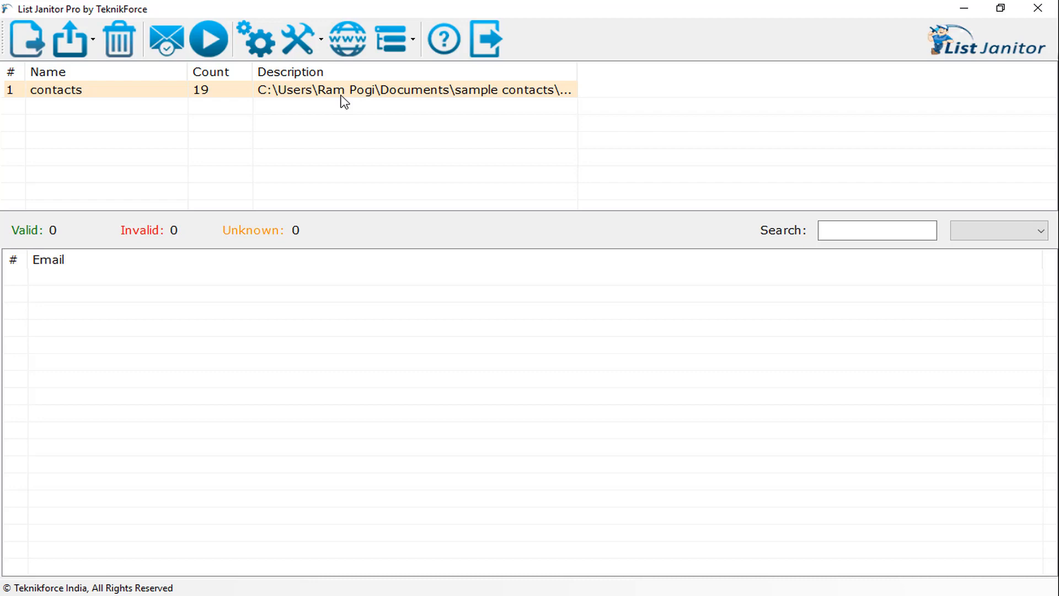
Step: Display the imported contacts list and run email verification on all its addresses
left_click(127, 93)
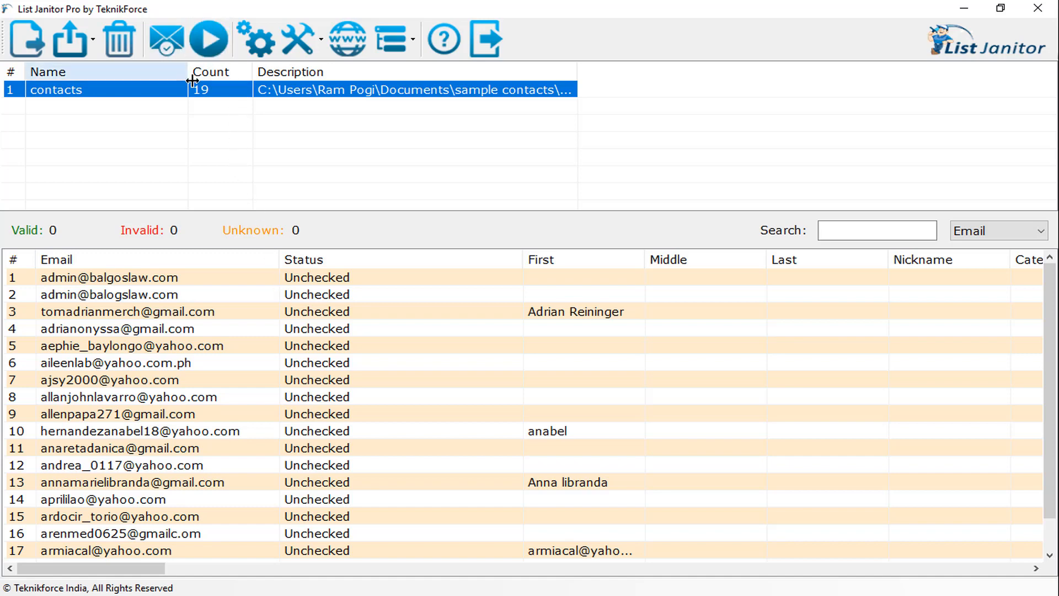
left_click(216, 34)
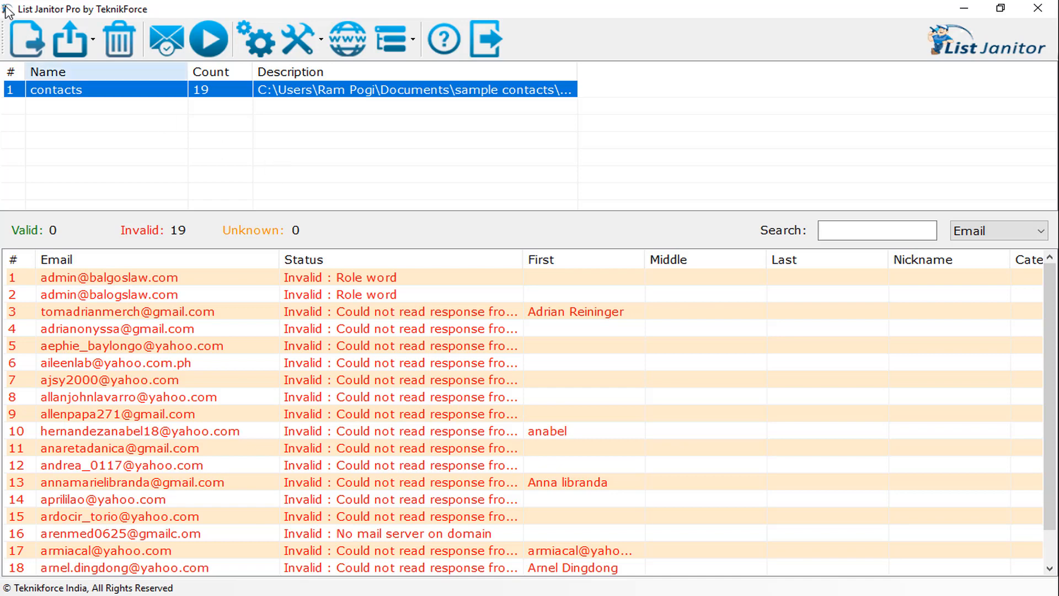
left_click(75, 38)
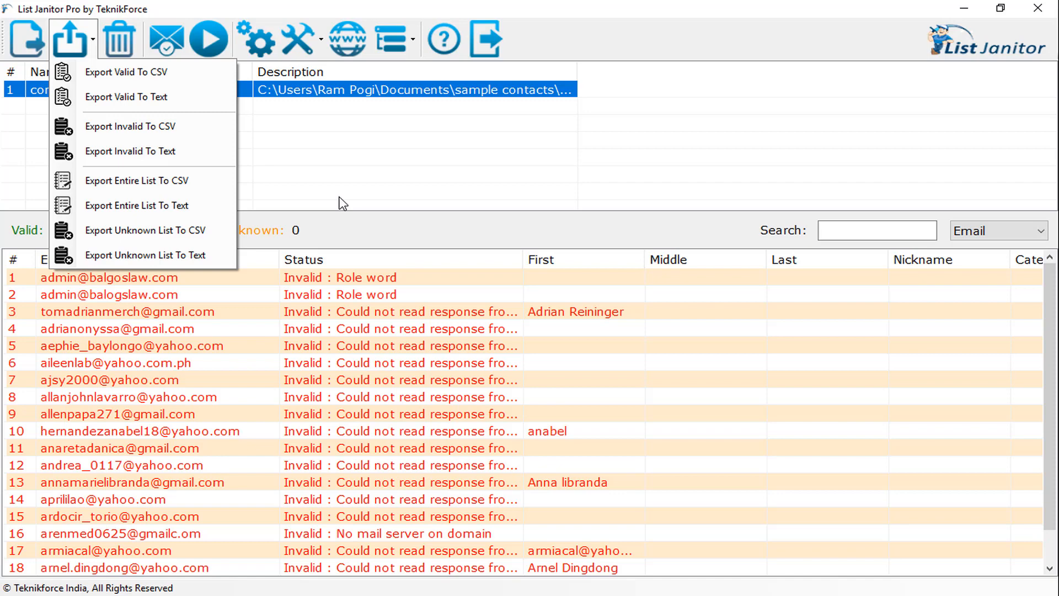
left_click(309, 48)
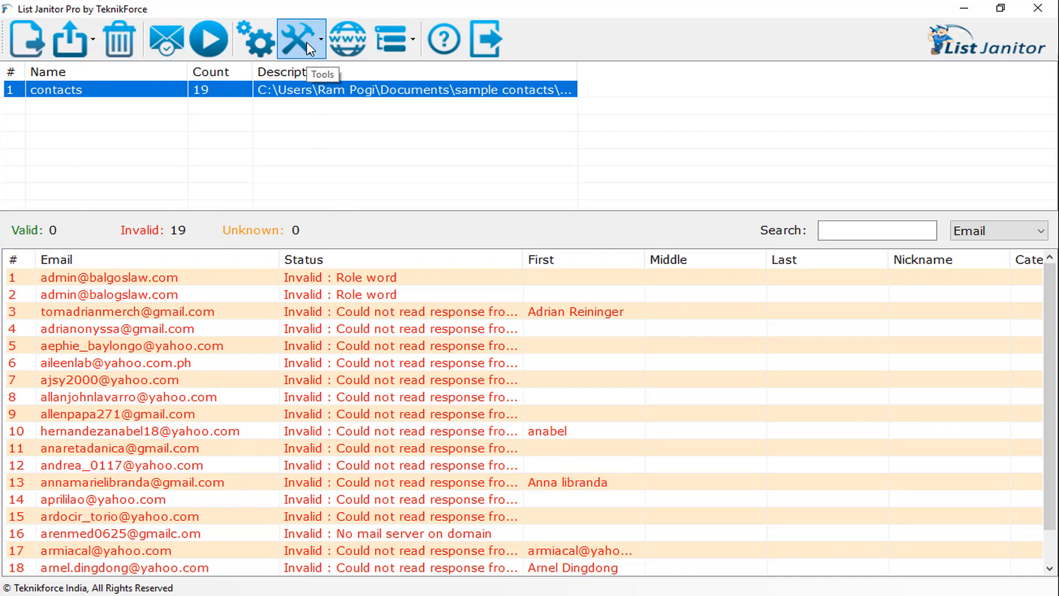
left_click(310, 48)
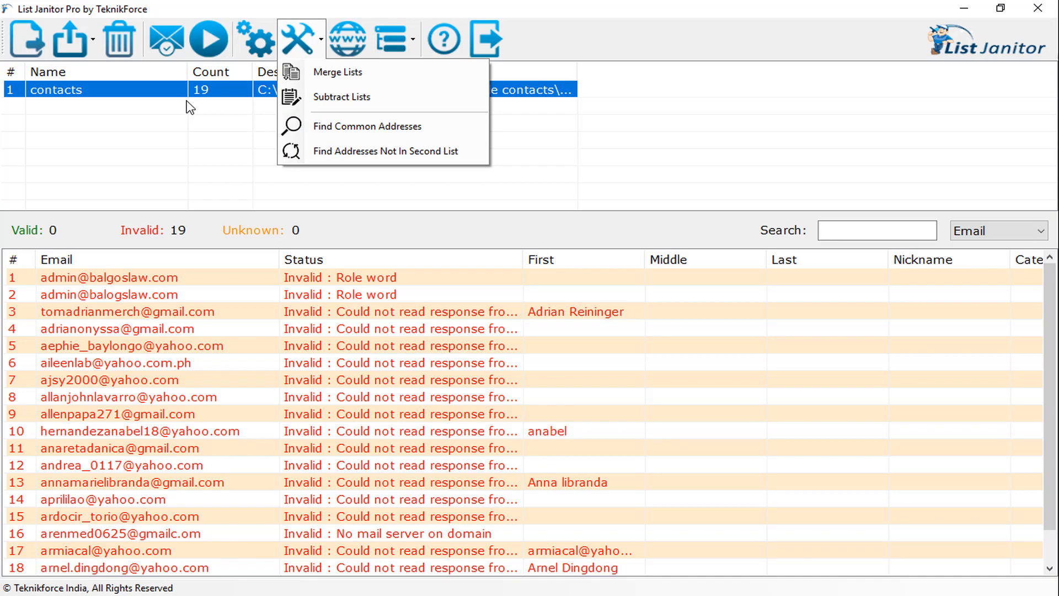
Step: Import New.csv from the sample contacts folder as a second list
left_click(31, 38)
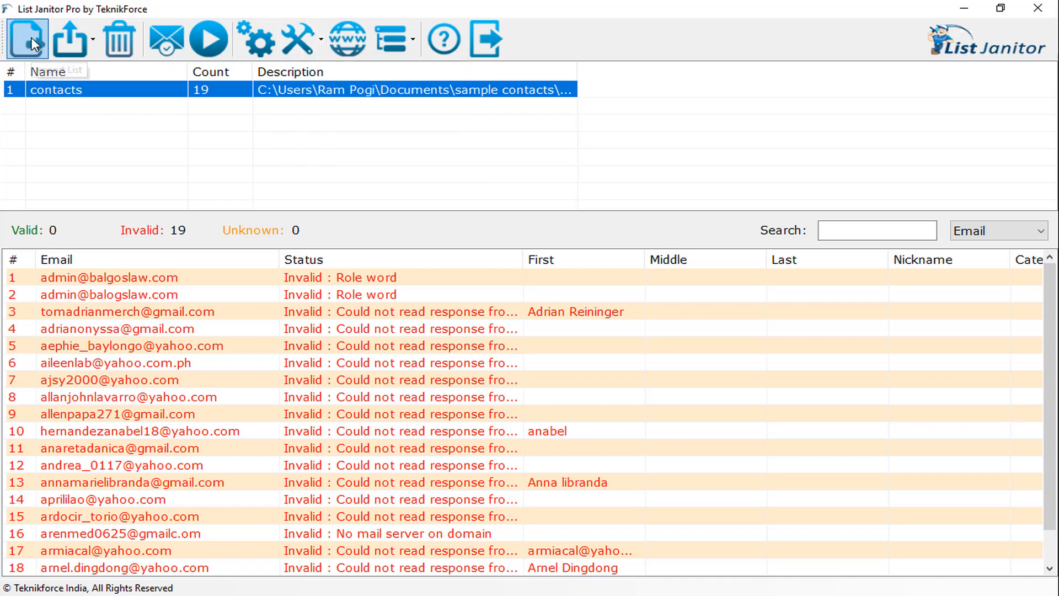
left_click(31, 37)
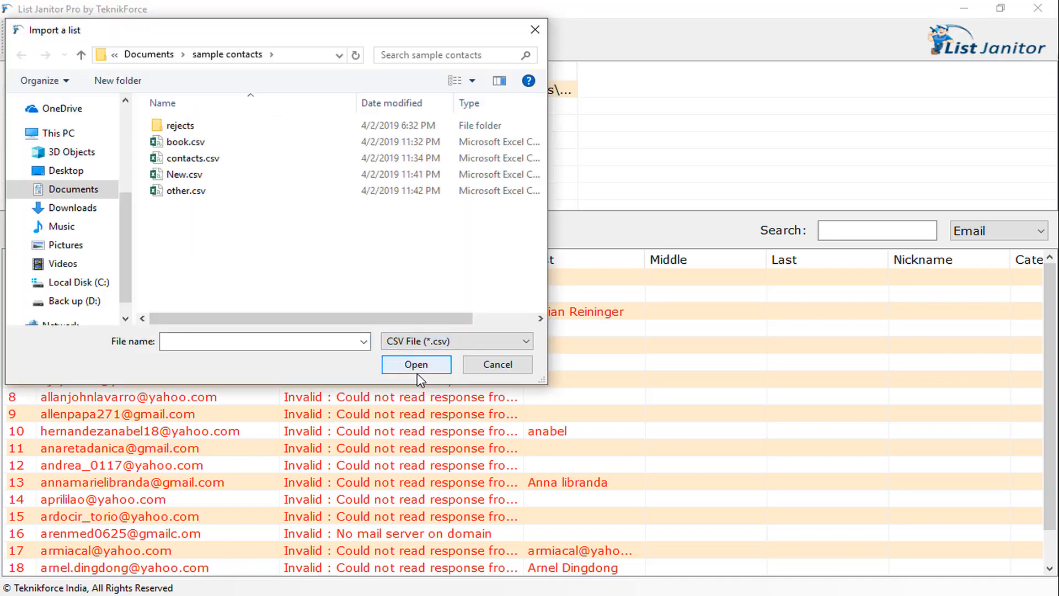
left_click(212, 178)
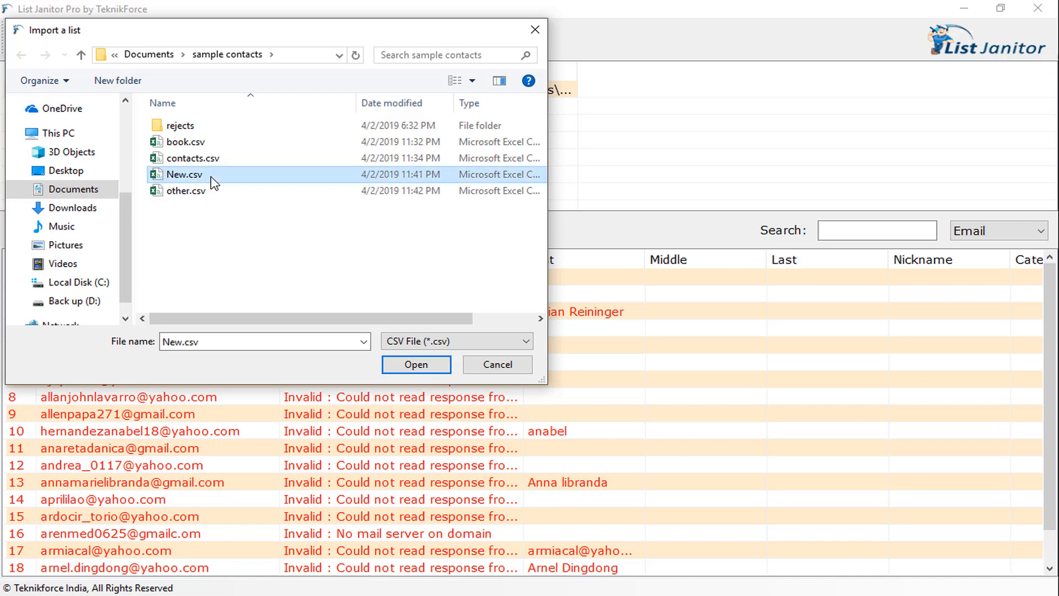
left_click(434, 365)
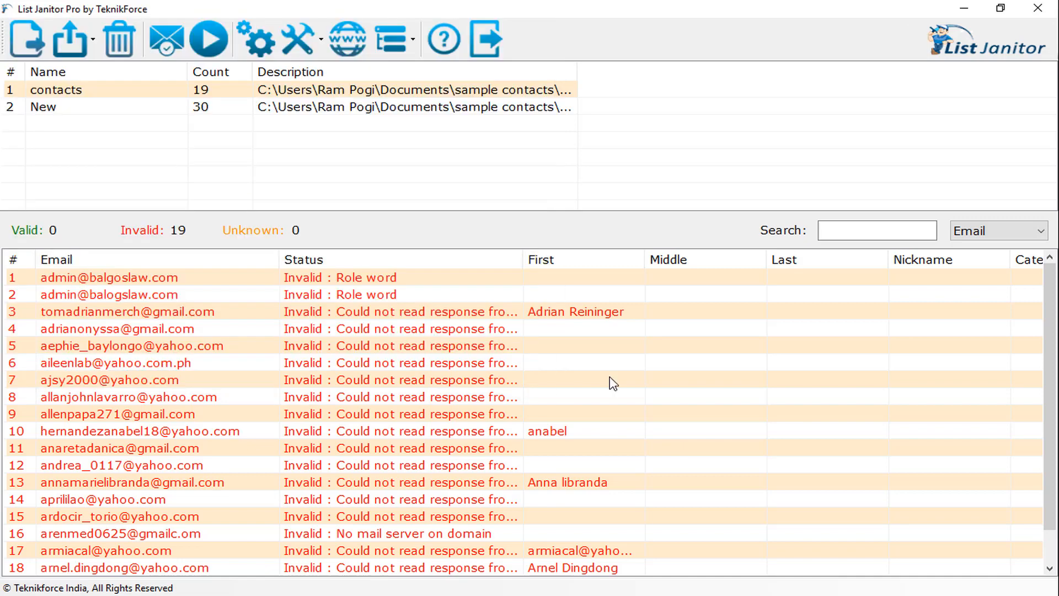
Step: Merge the contacts and New lists into a new list named Merged and display its addresses
left_click(304, 49)
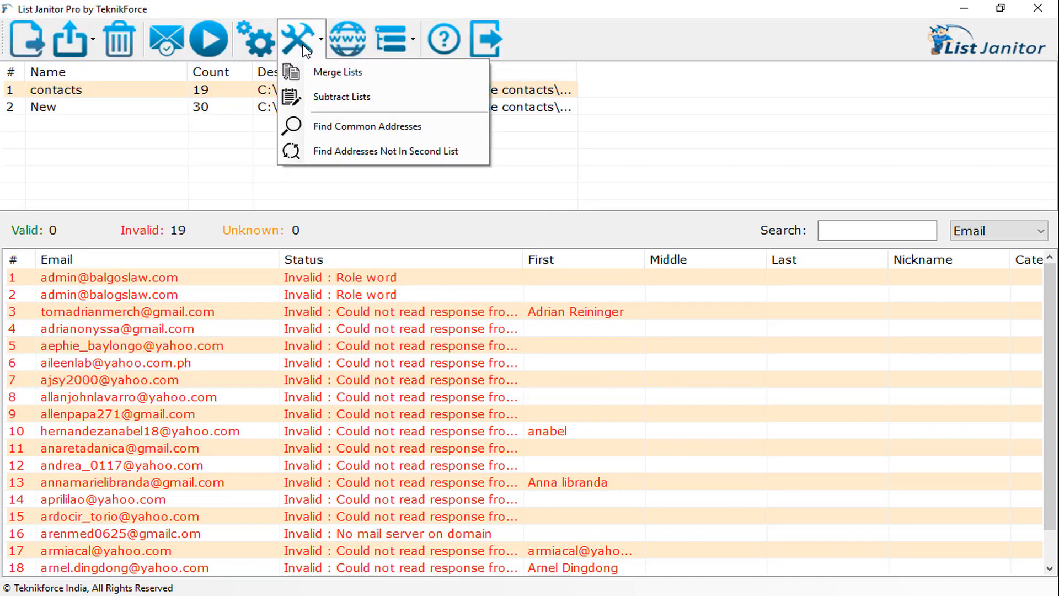
left_click(339, 75)
left_click(306, 251)
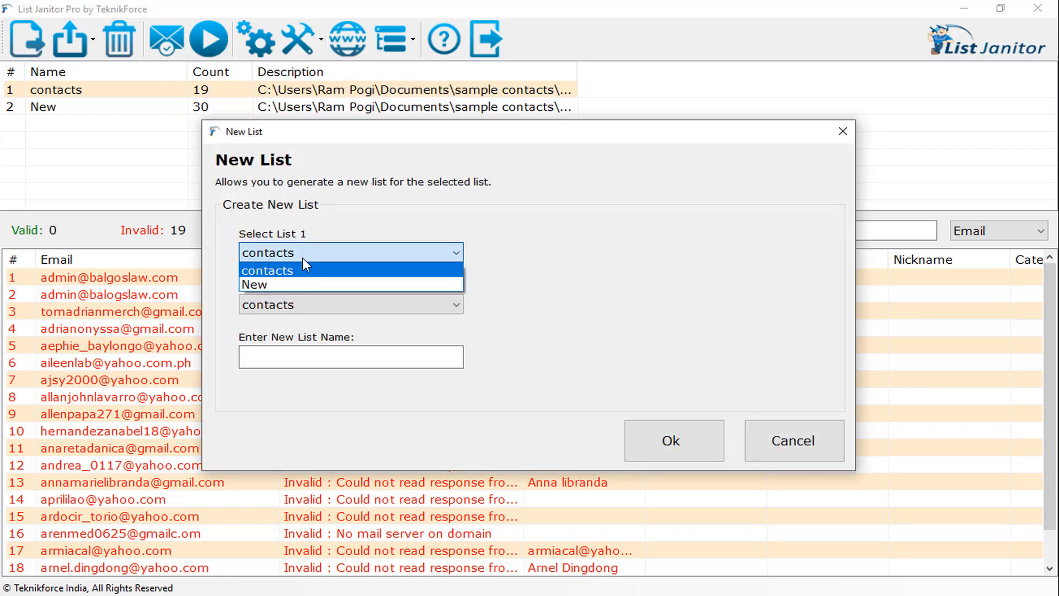
left_click(295, 271)
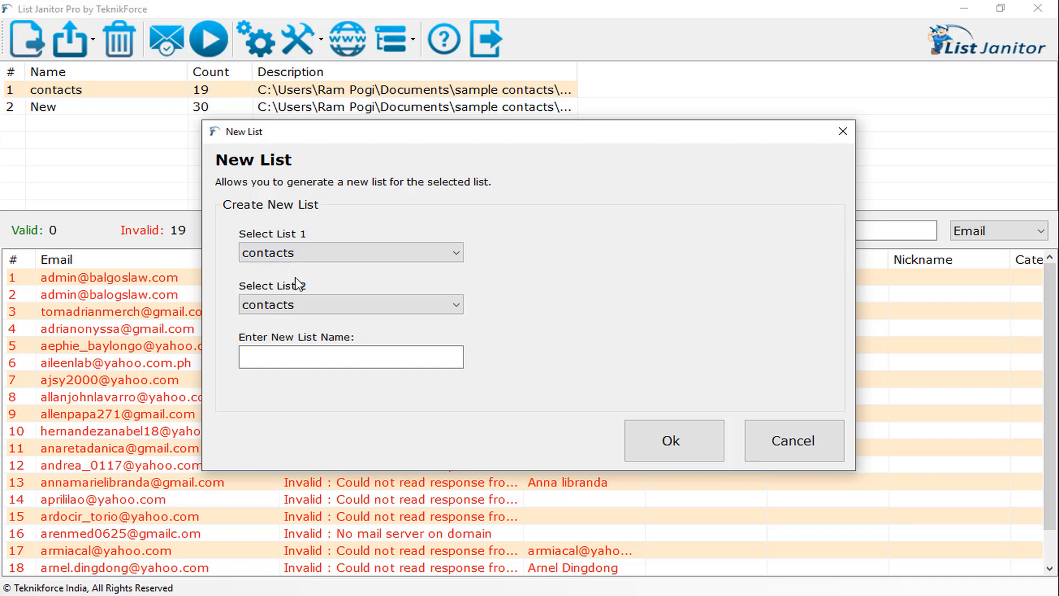
left_click(312, 306)
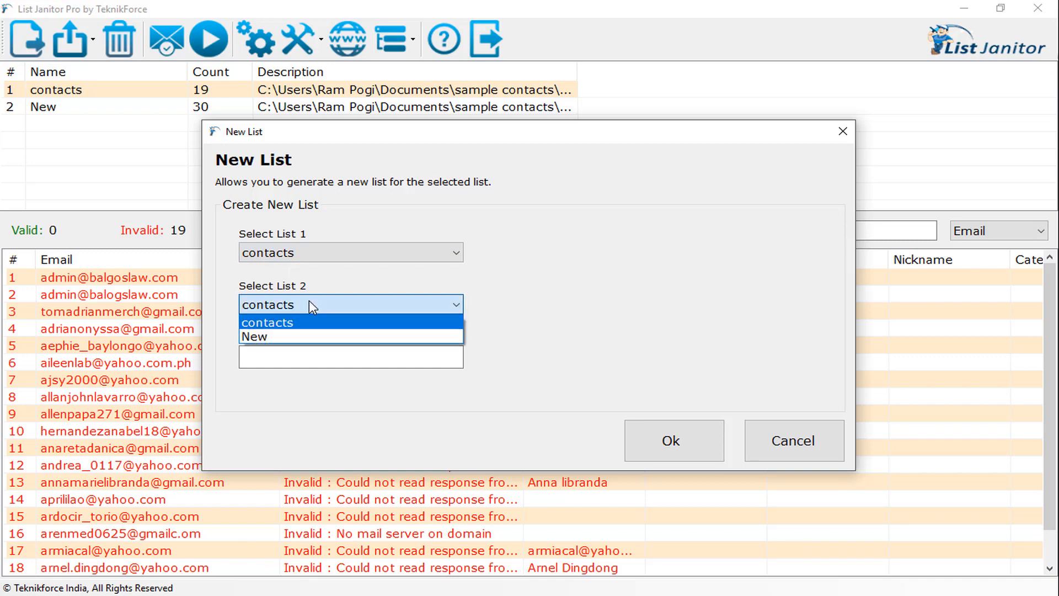
left_click(289, 333)
left_click(294, 353)
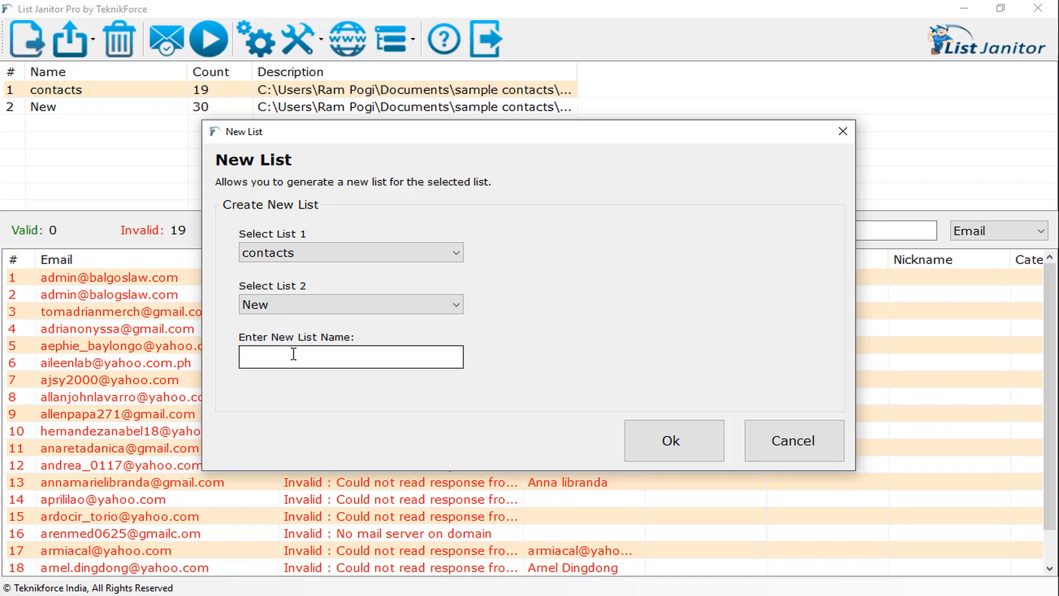
type("Merged")
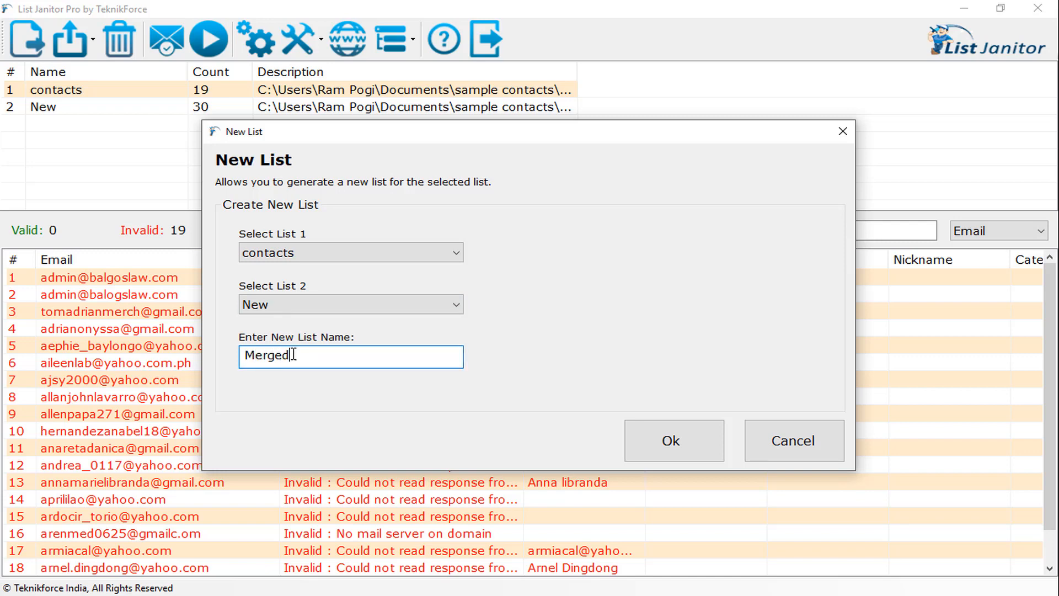
left_click(707, 453)
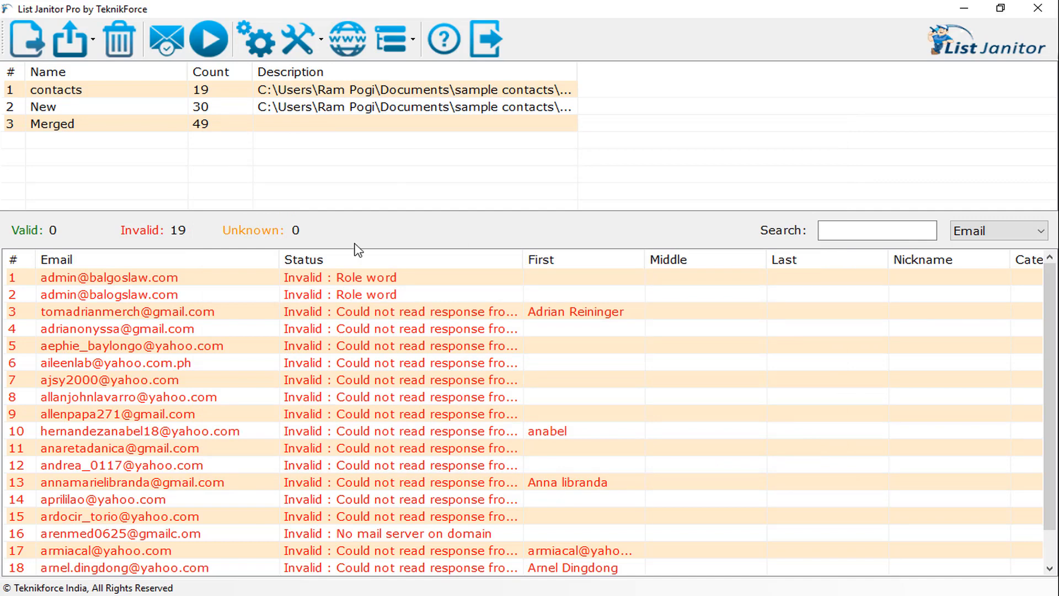
left_click(206, 126)
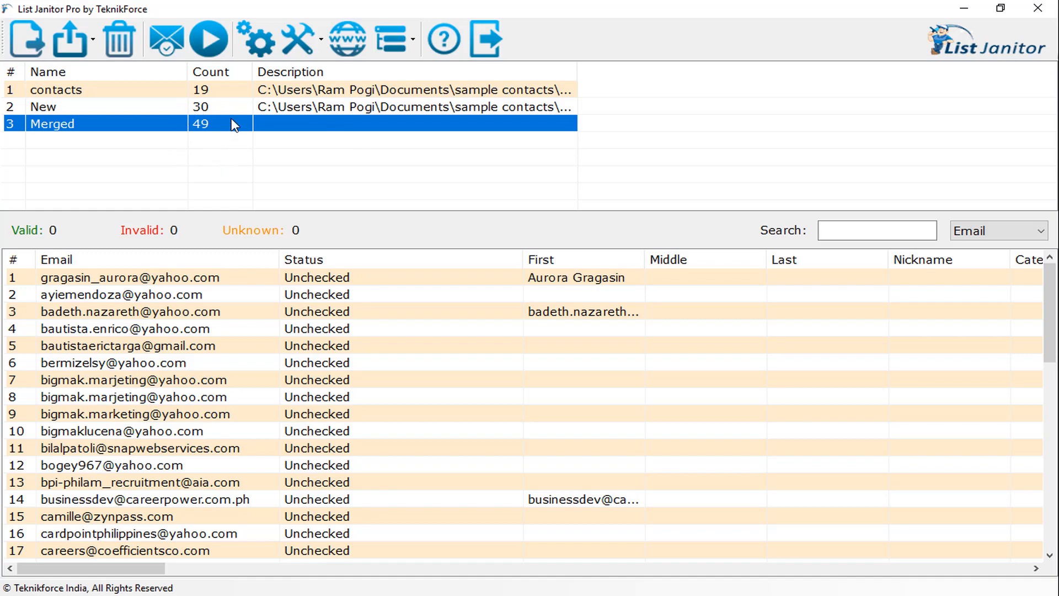
Step: Subtract the New list from the Merged list into a new list named Subtracted and display its addresses
left_click(304, 38)
left_click(325, 98)
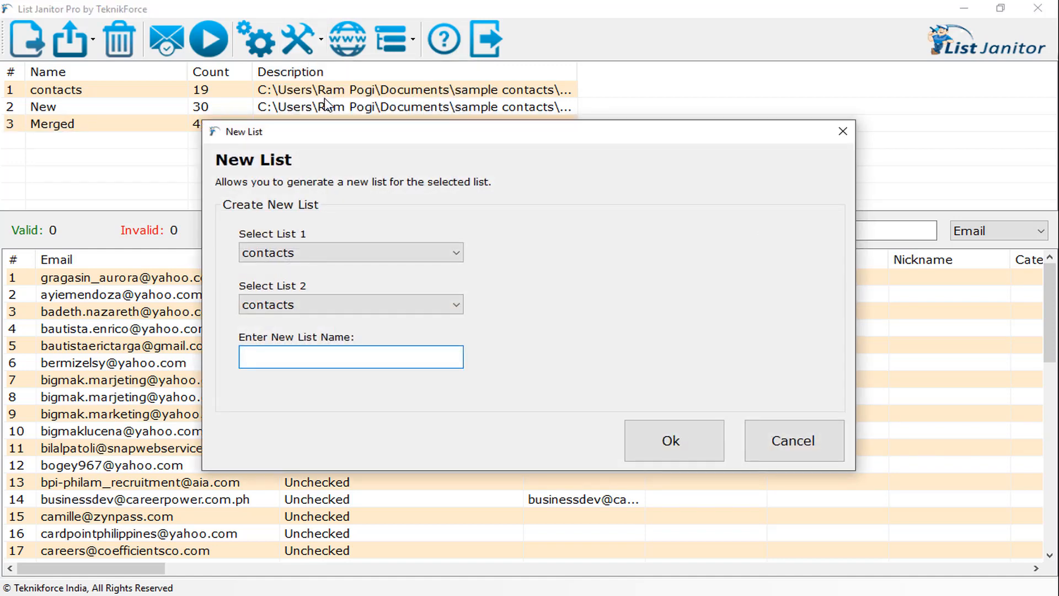
left_click(392, 244)
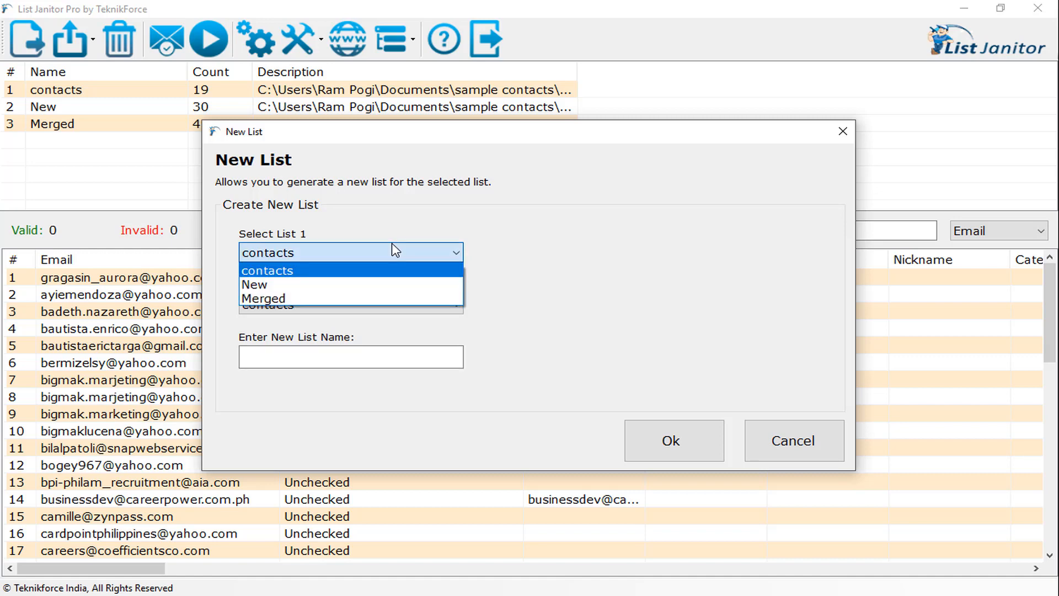
left_click(336, 298)
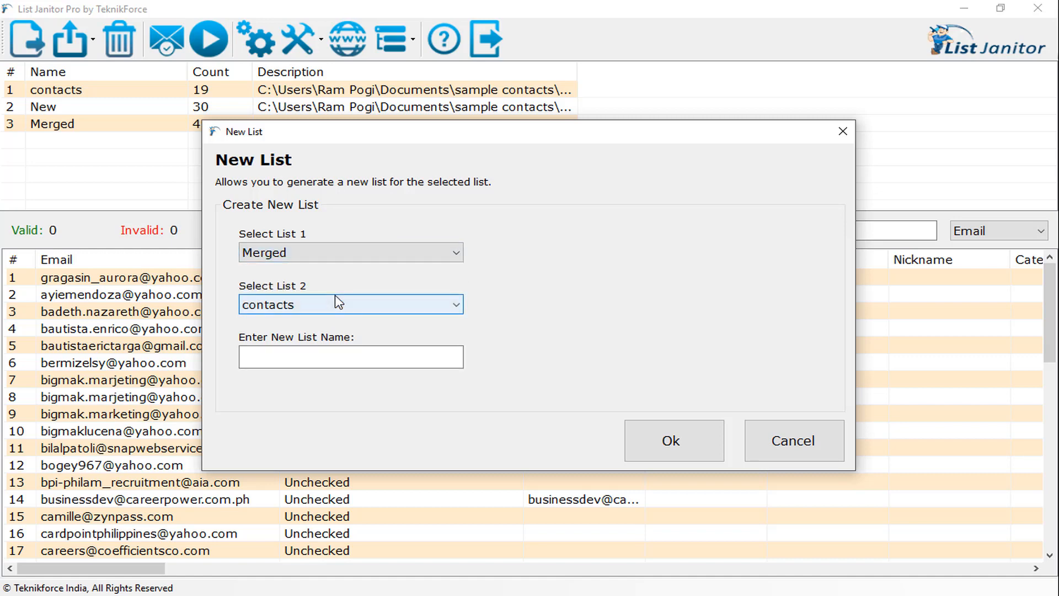
left_click(328, 305)
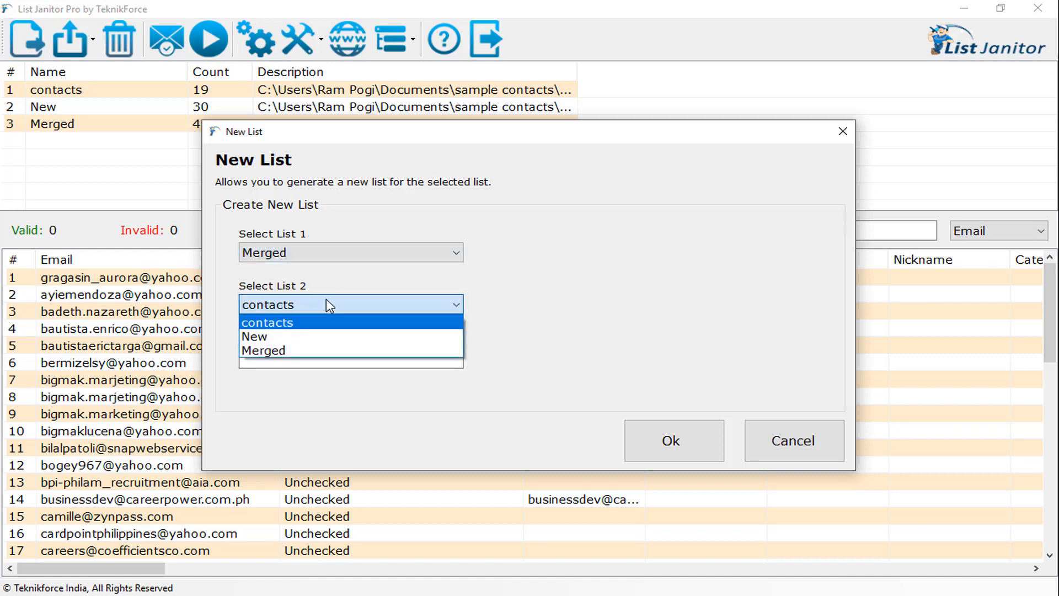
left_click(292, 336)
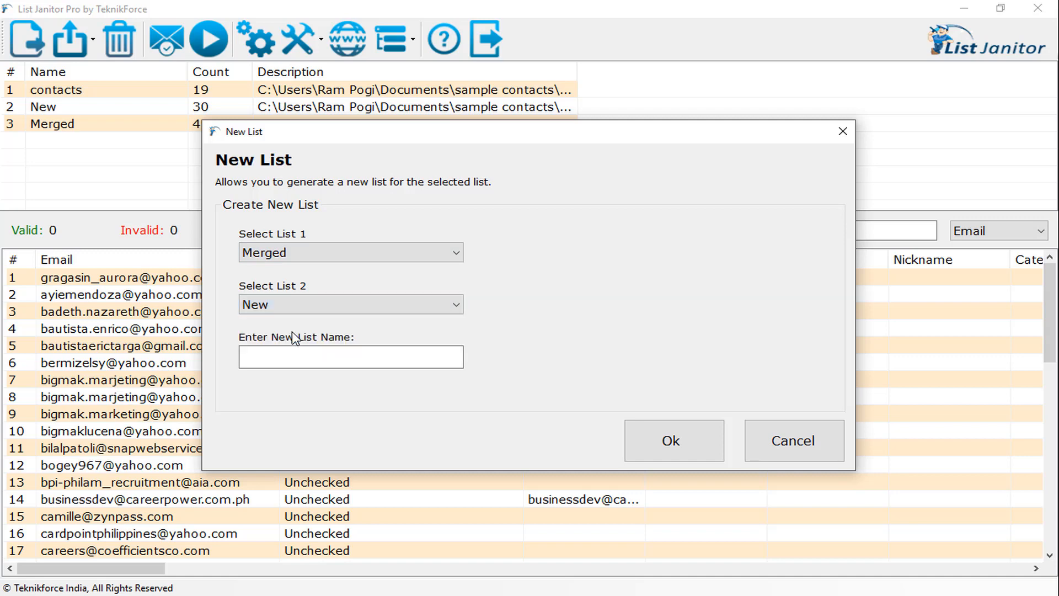
left_click(400, 357)
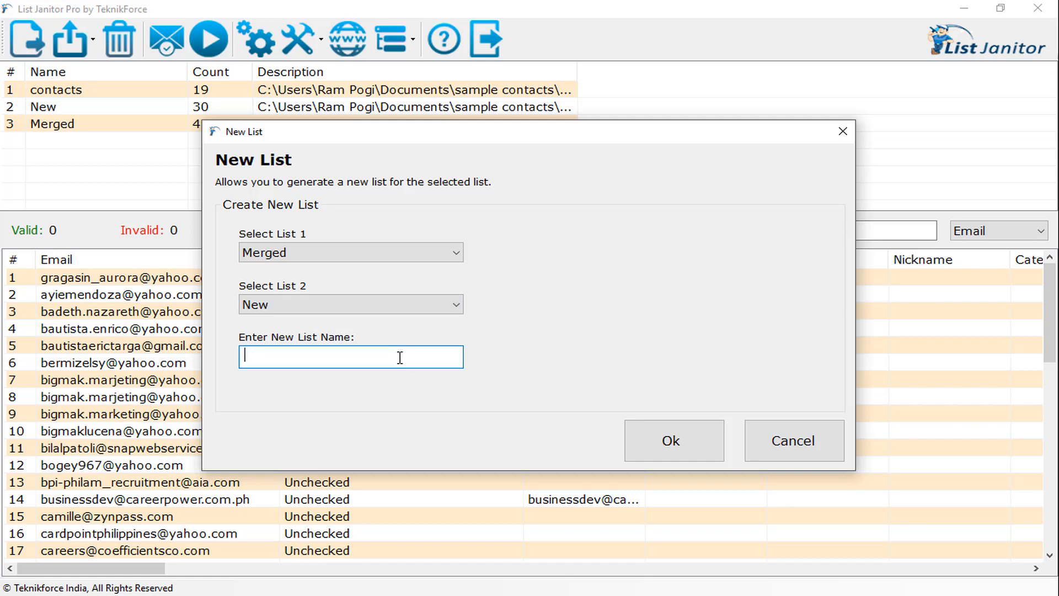
type("Subtracted")
left_click(673, 441)
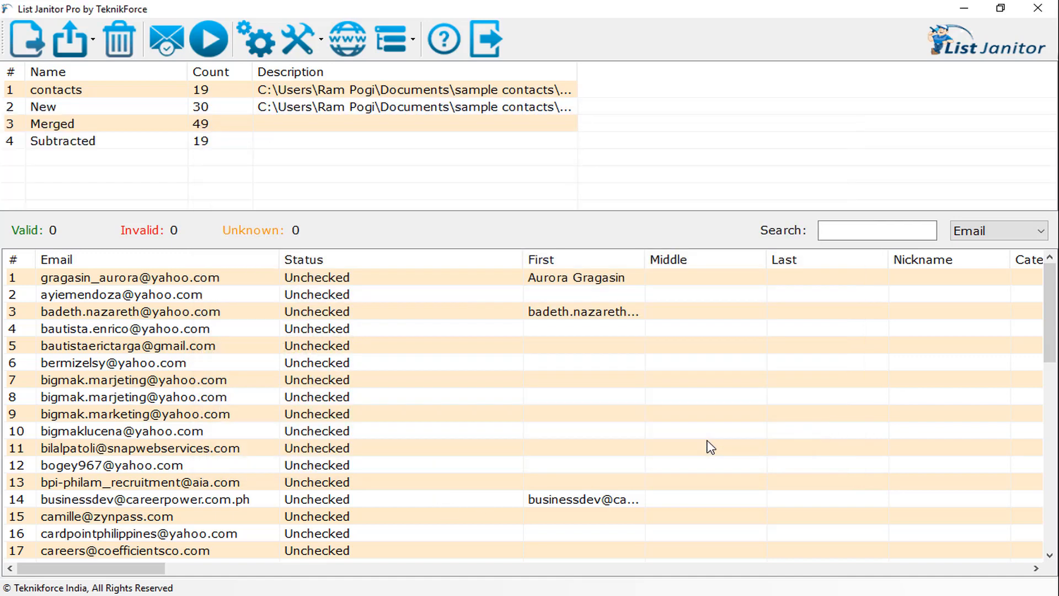
left_click(233, 143)
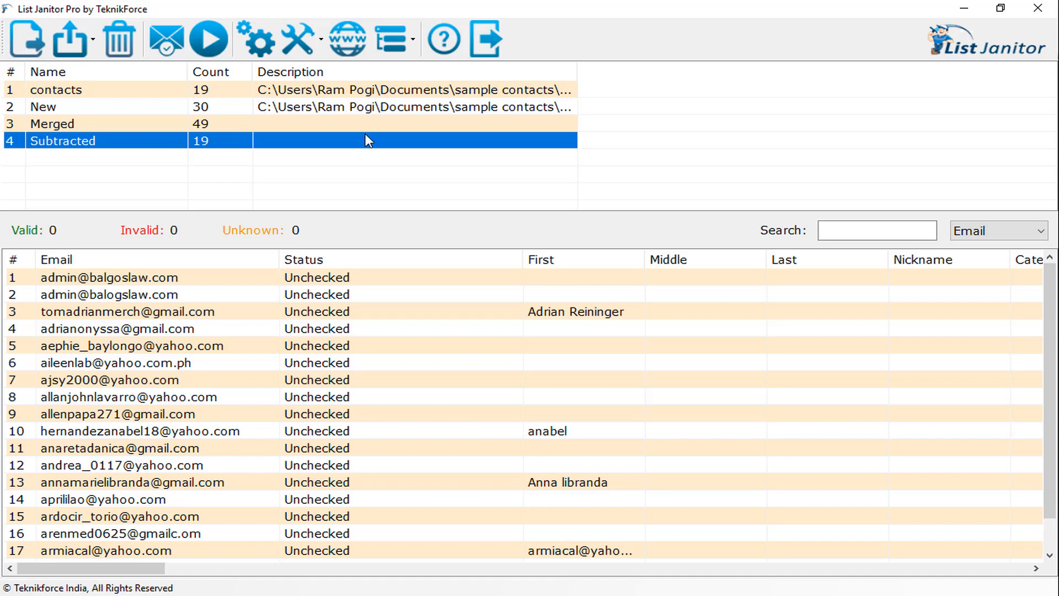
Step: Create a sub list of the gmail.com addresses from the contacts list's domain stats and display it
left_click(148, 95)
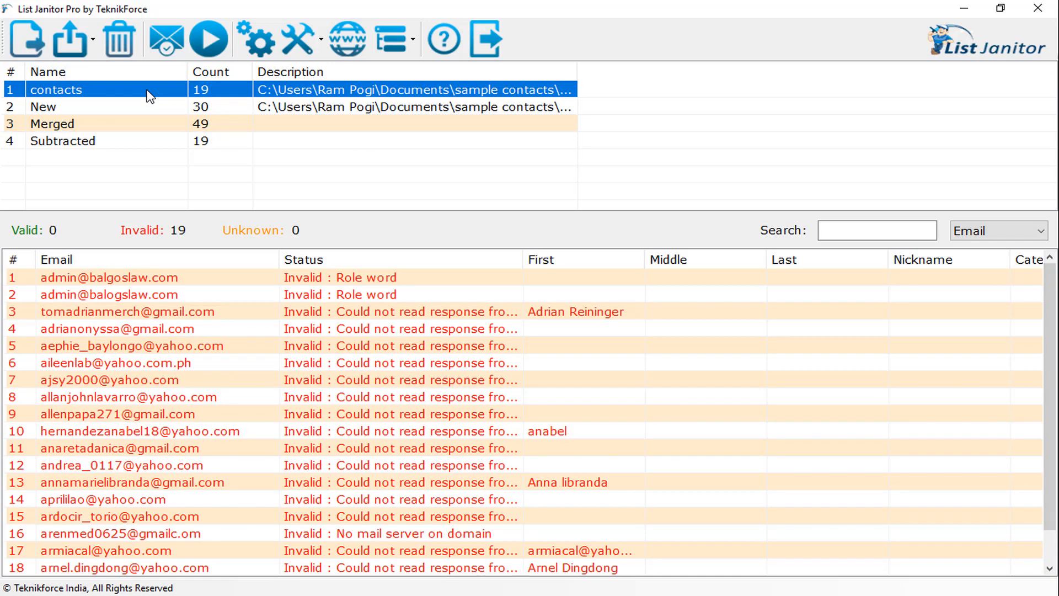
left_click(358, 50)
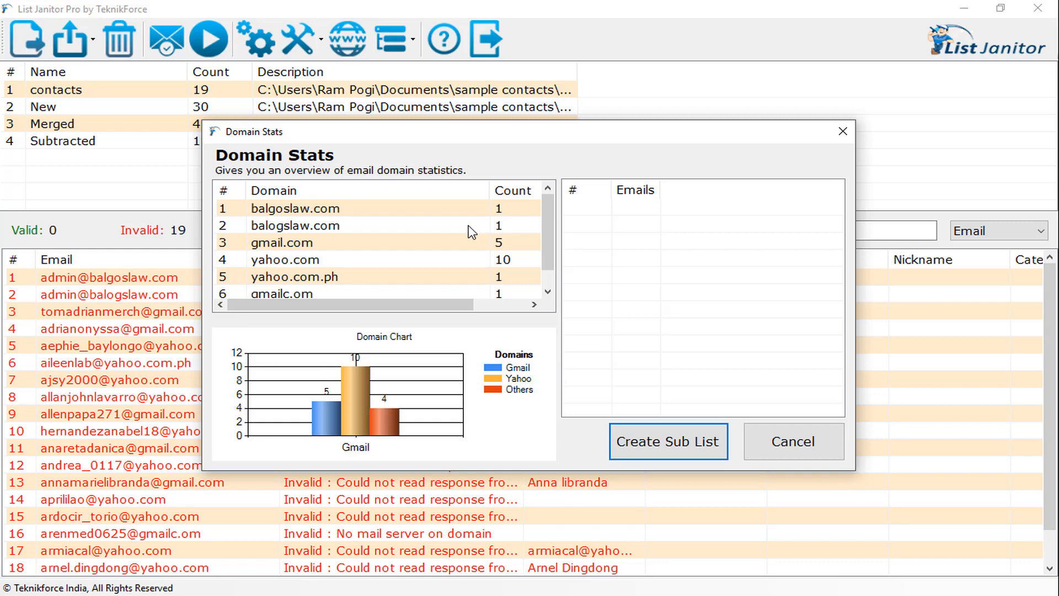
left_click(399, 249)
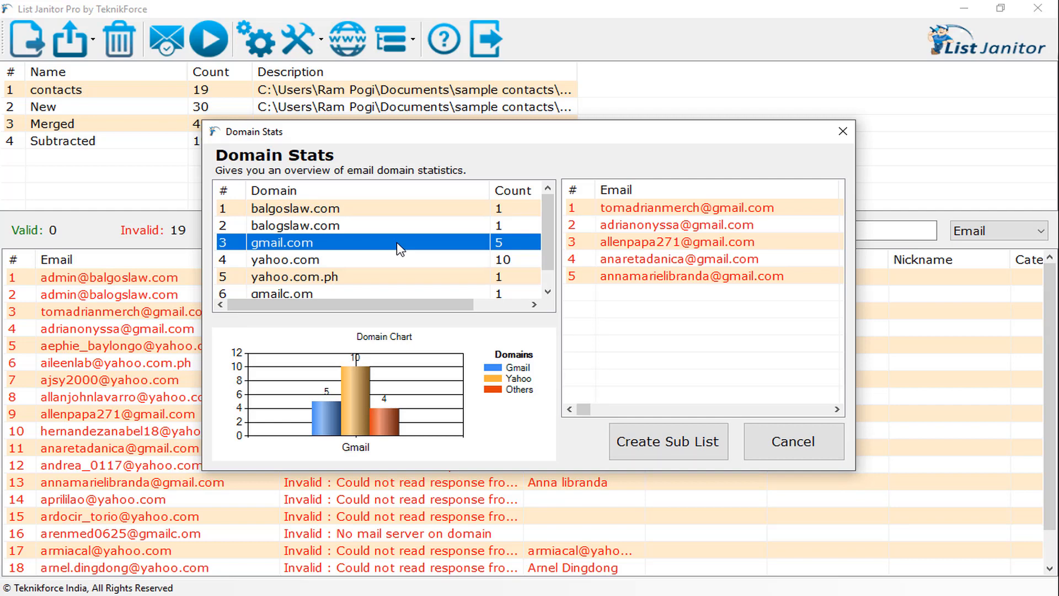
left_click(703, 440)
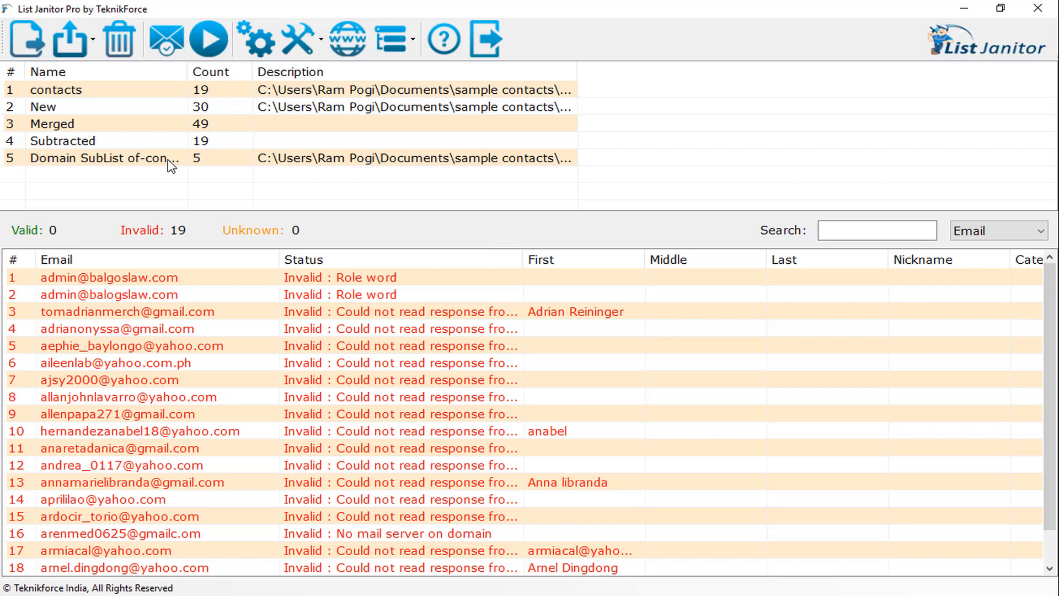
left_click(147, 161)
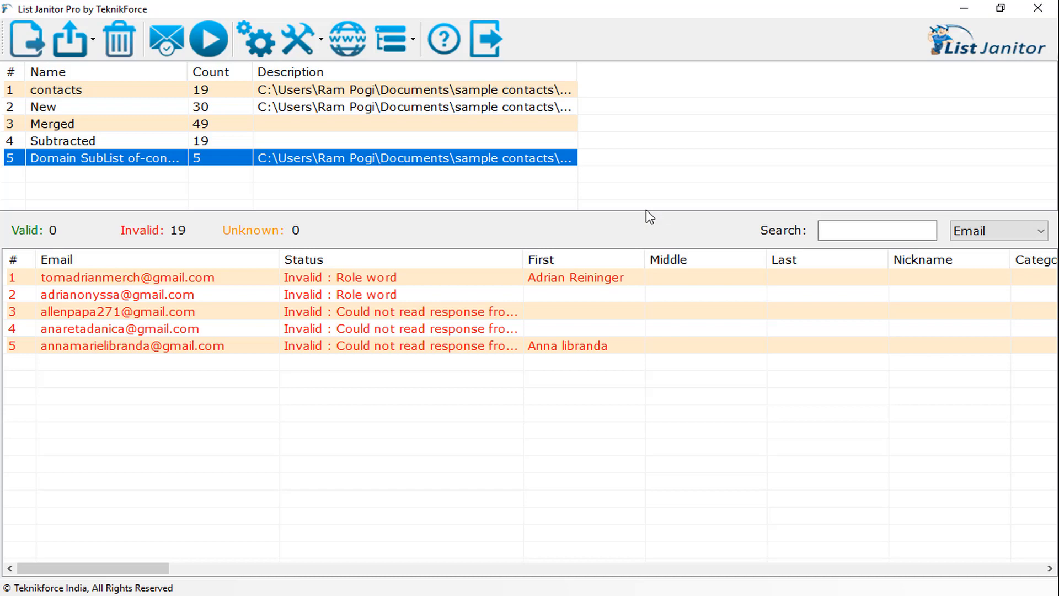
Step: Create a sub list by count from the New list with start index 1 and count 10, and display its addresses
left_click(127, 111)
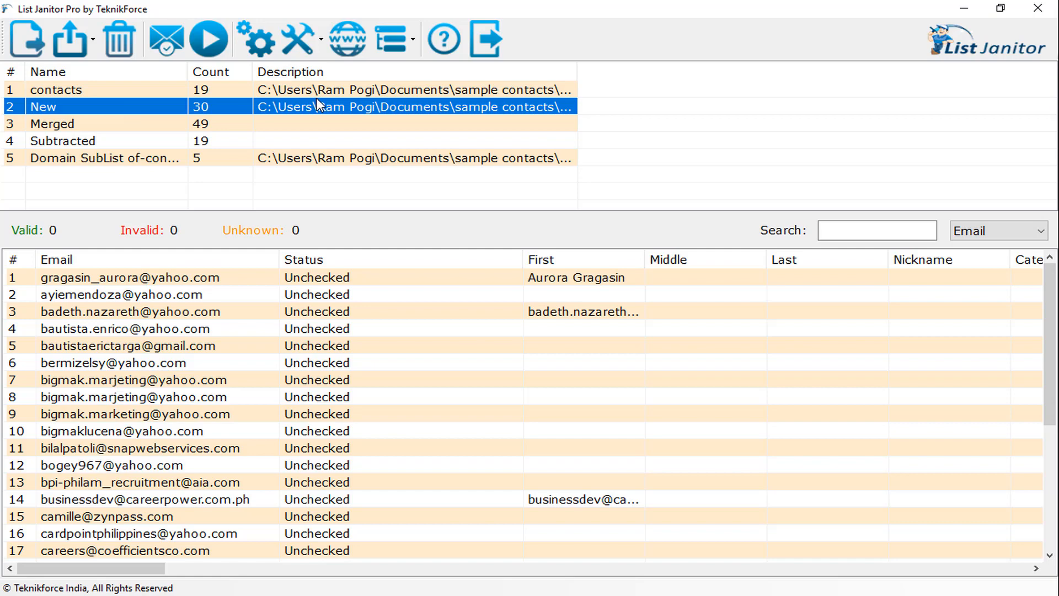
left_click(385, 39)
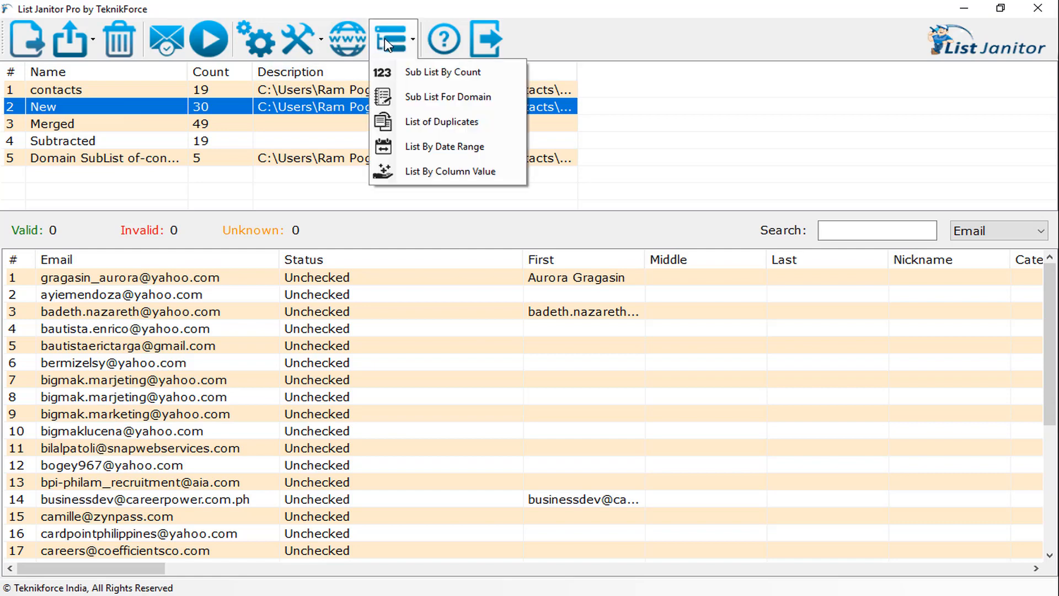
left_click(409, 72)
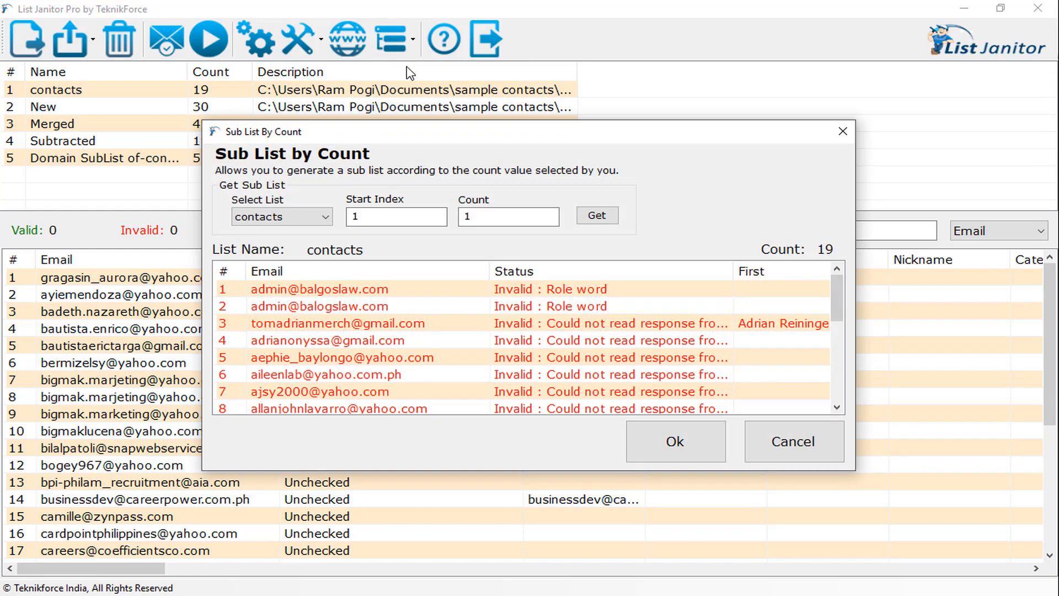
left_click(282, 218)
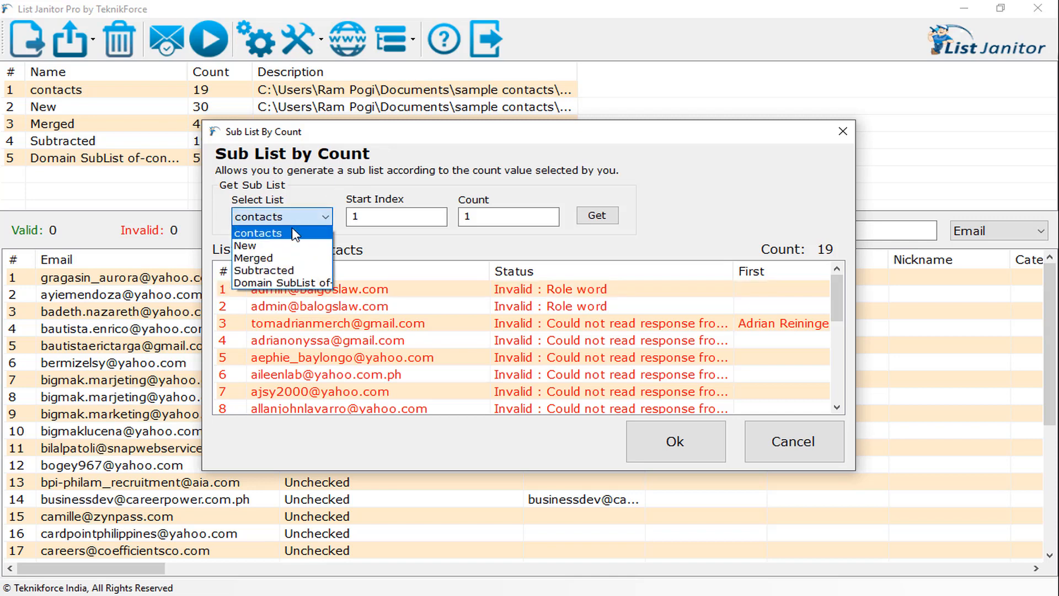
left_click(292, 252)
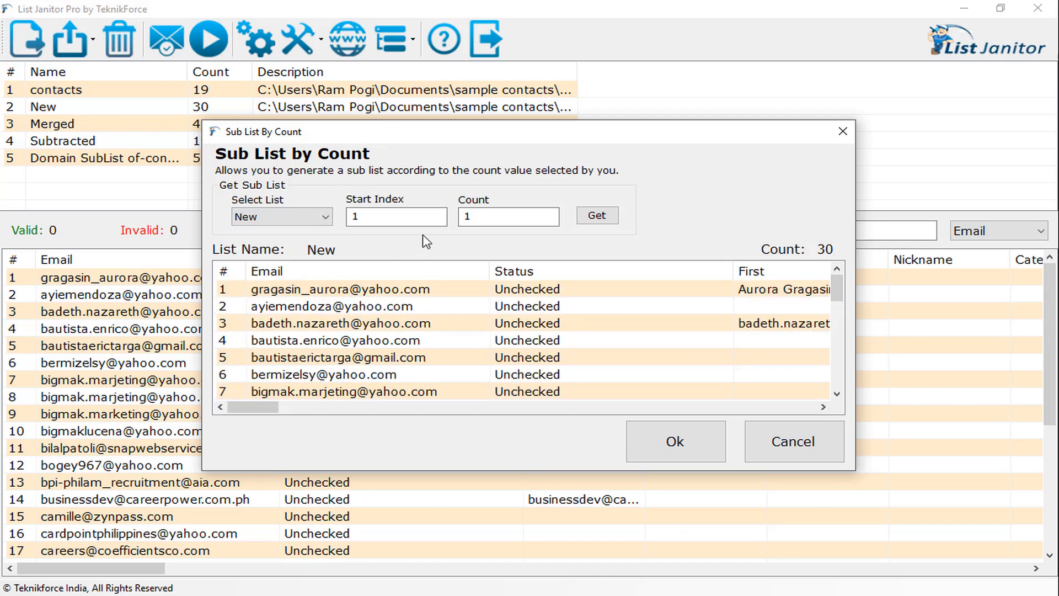
left_click(421, 216)
left_click(488, 218)
key("BackSpace")
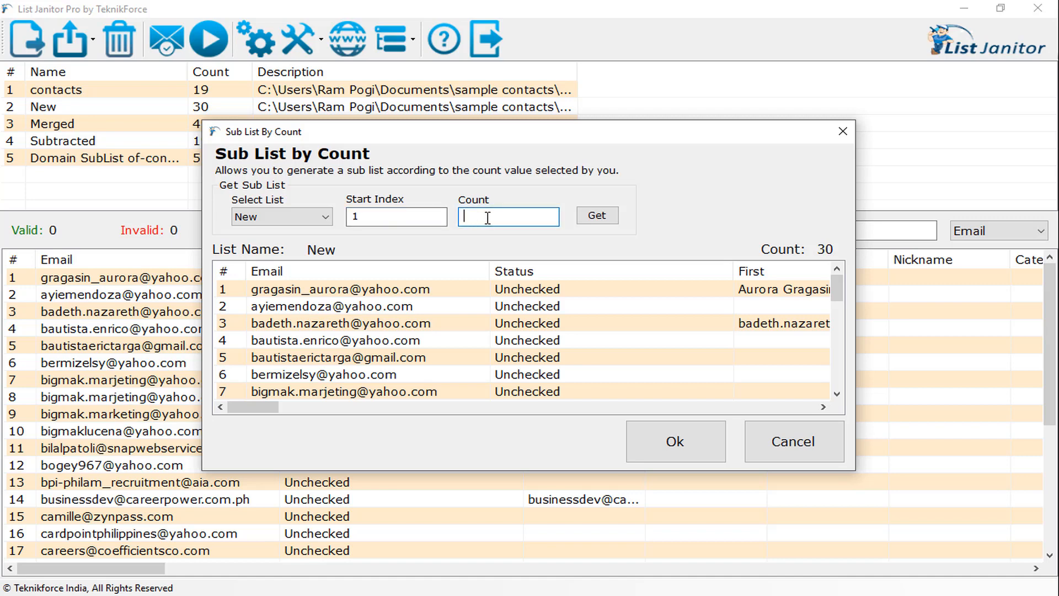
type("10")
left_click(593, 220)
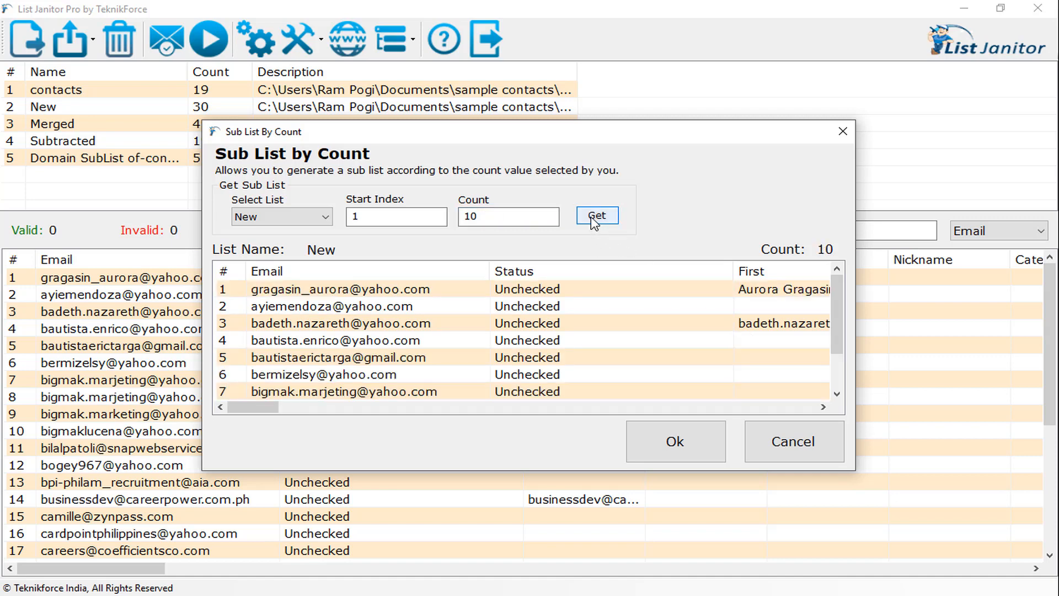
left_click(682, 444)
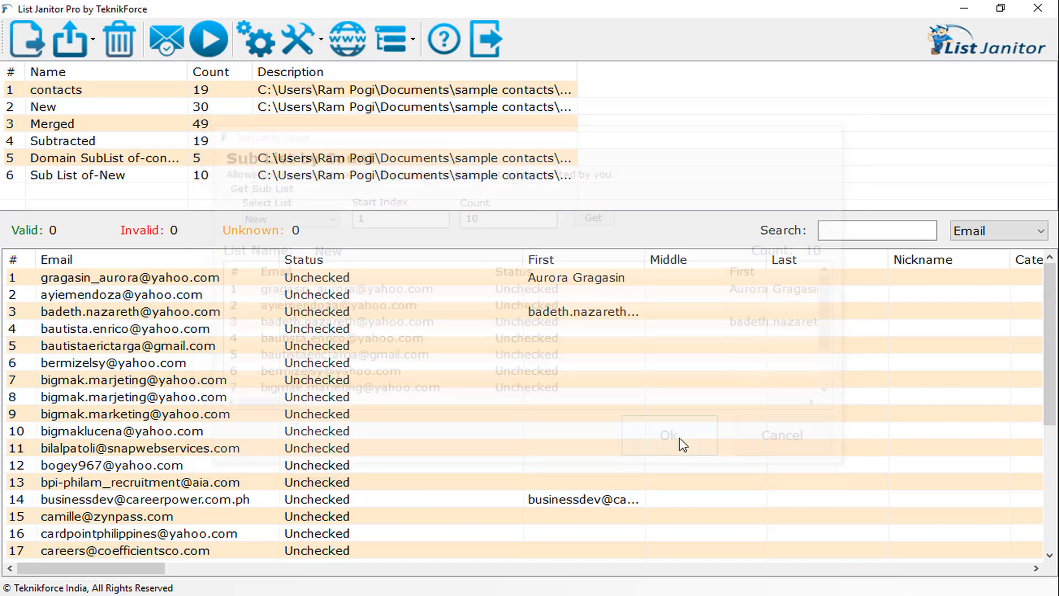
left_click(151, 175)
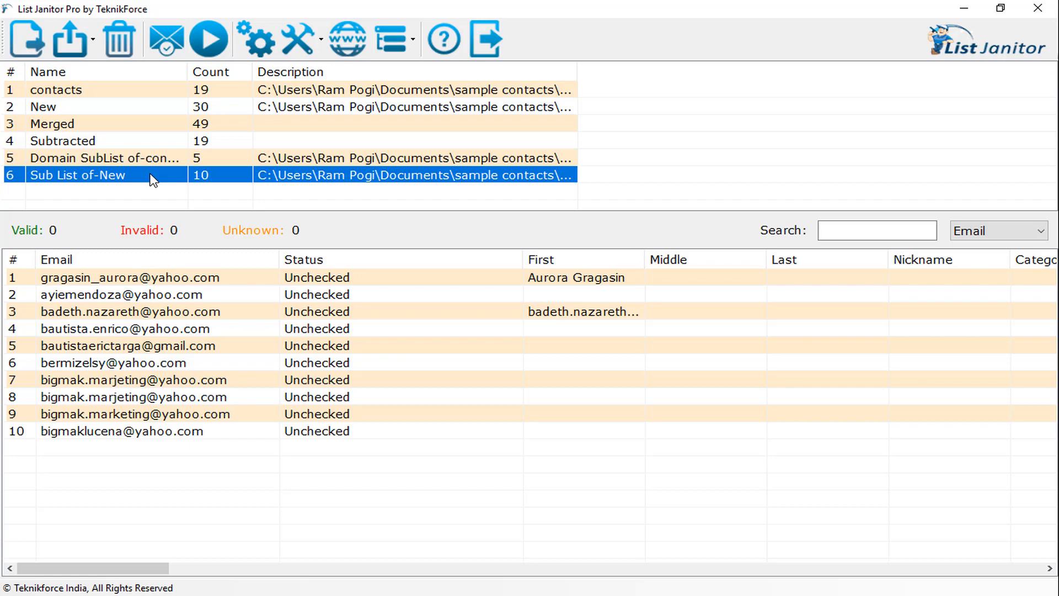
Step: Create a list of the duplicate email addresses found in the Merged list
left_click(408, 49)
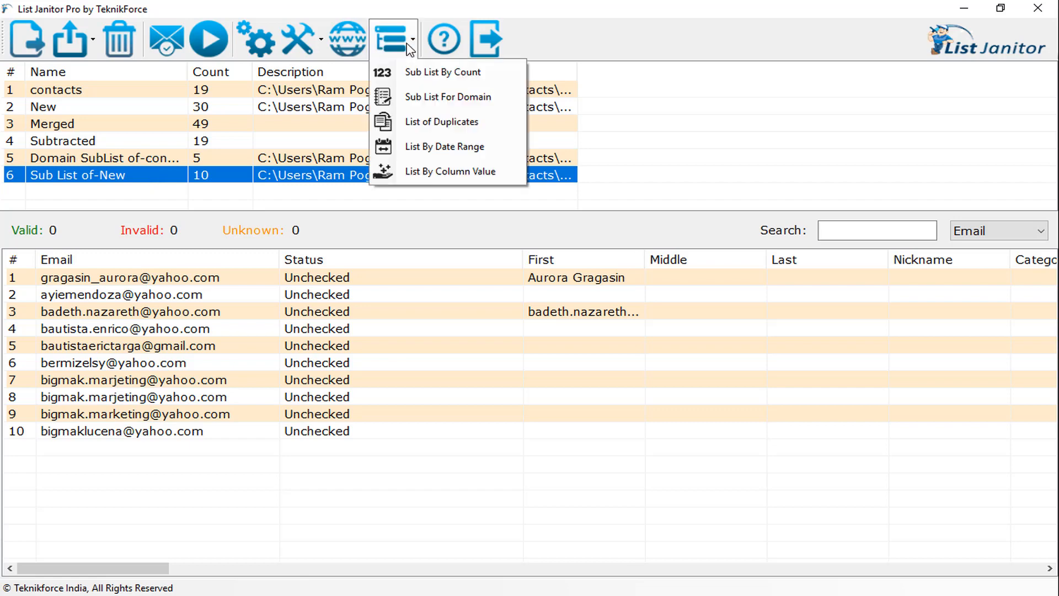
left_click(452, 124)
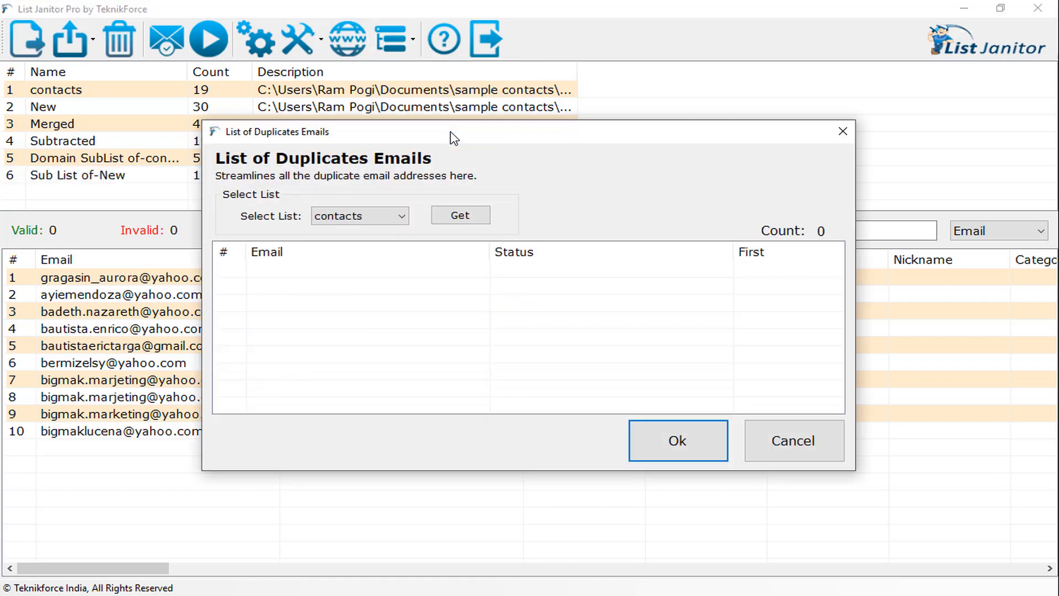
left_click(377, 216)
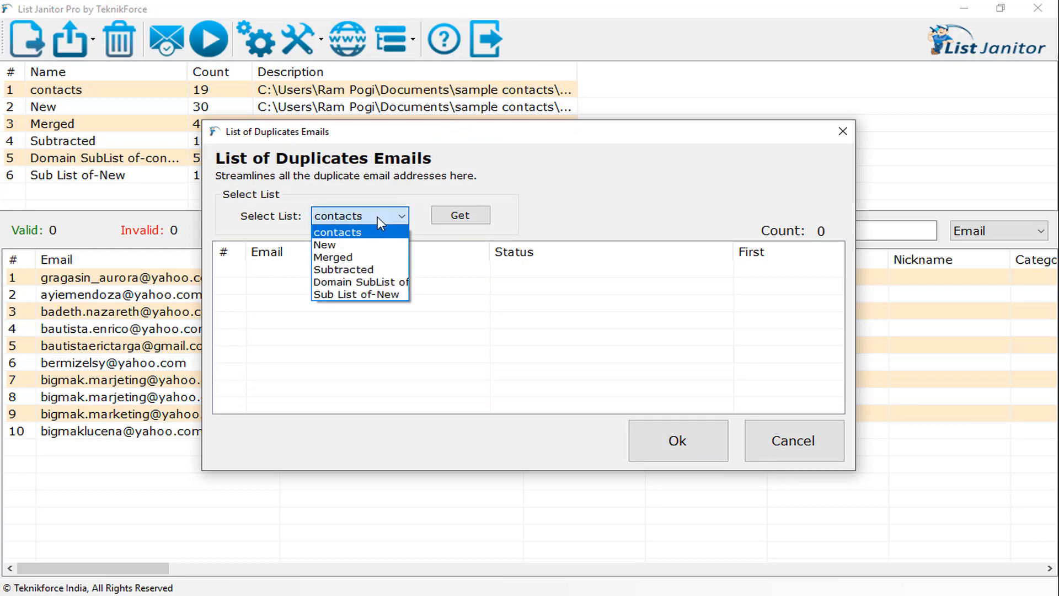
left_click(348, 257)
left_click(447, 216)
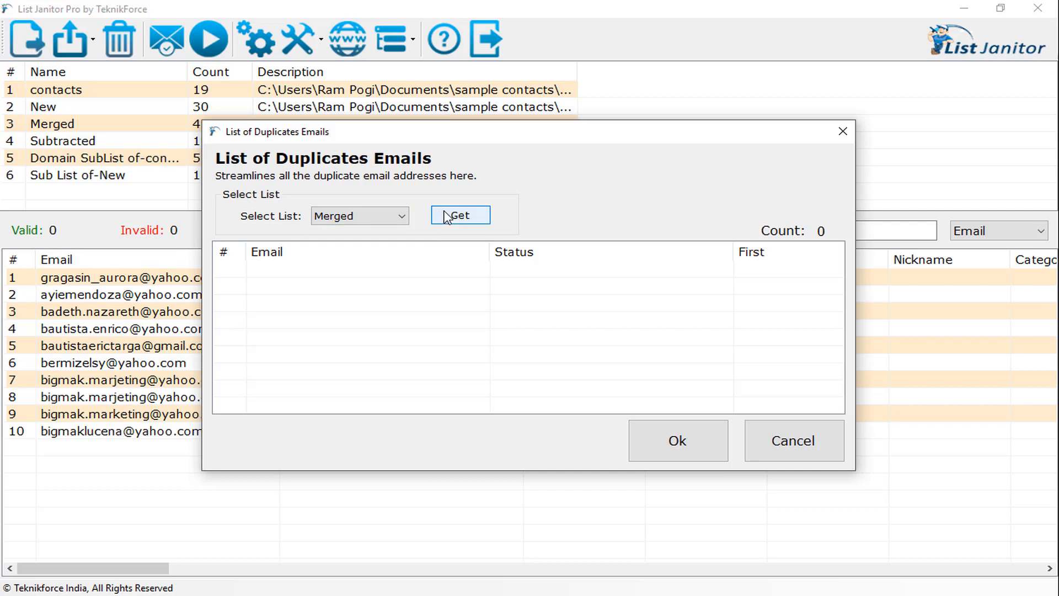
left_click(703, 451)
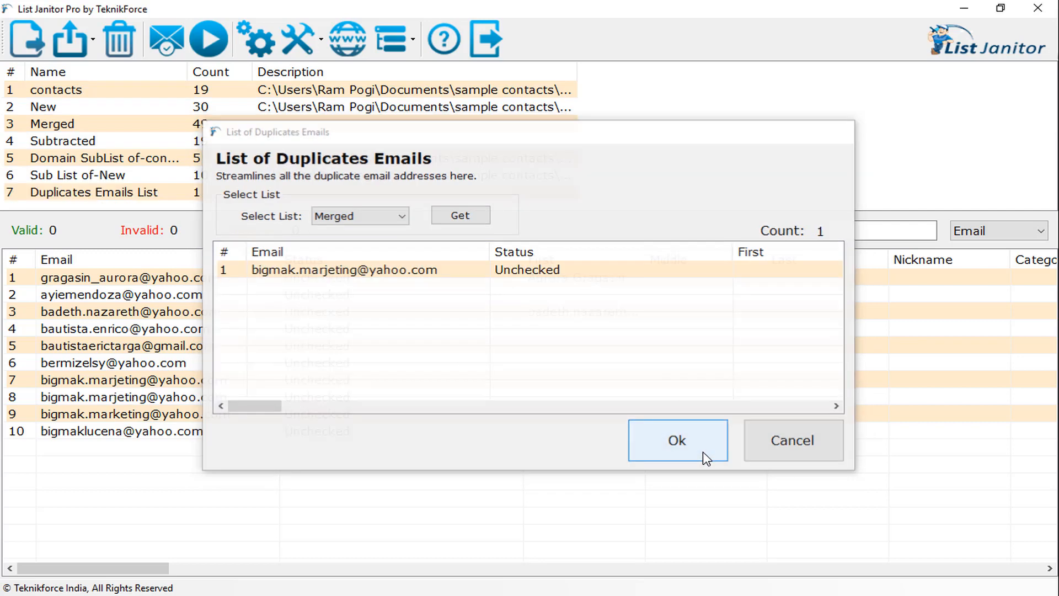
left_click(392, 38)
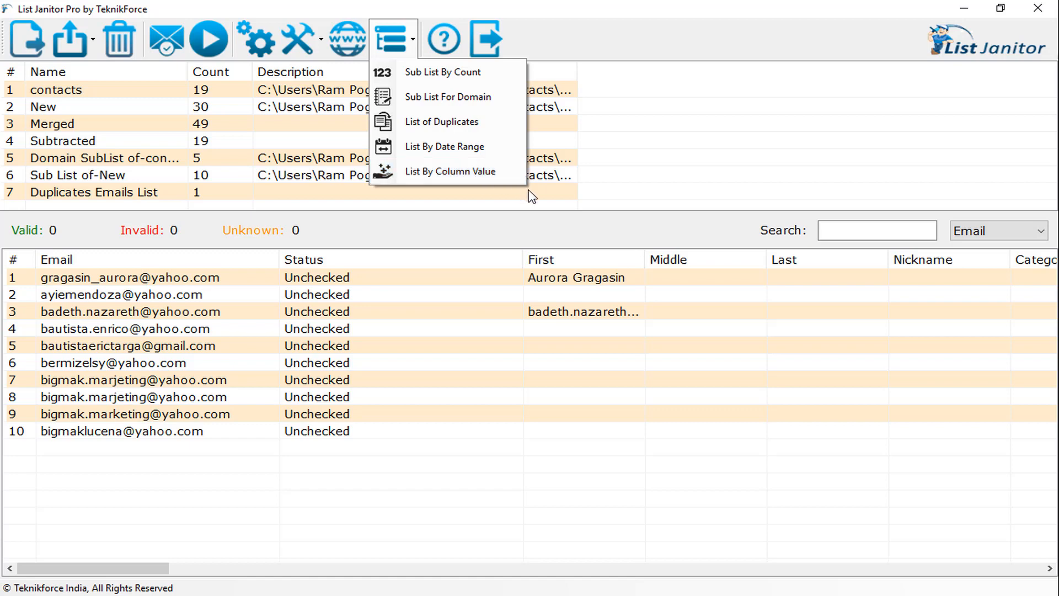
left_click(731, 169)
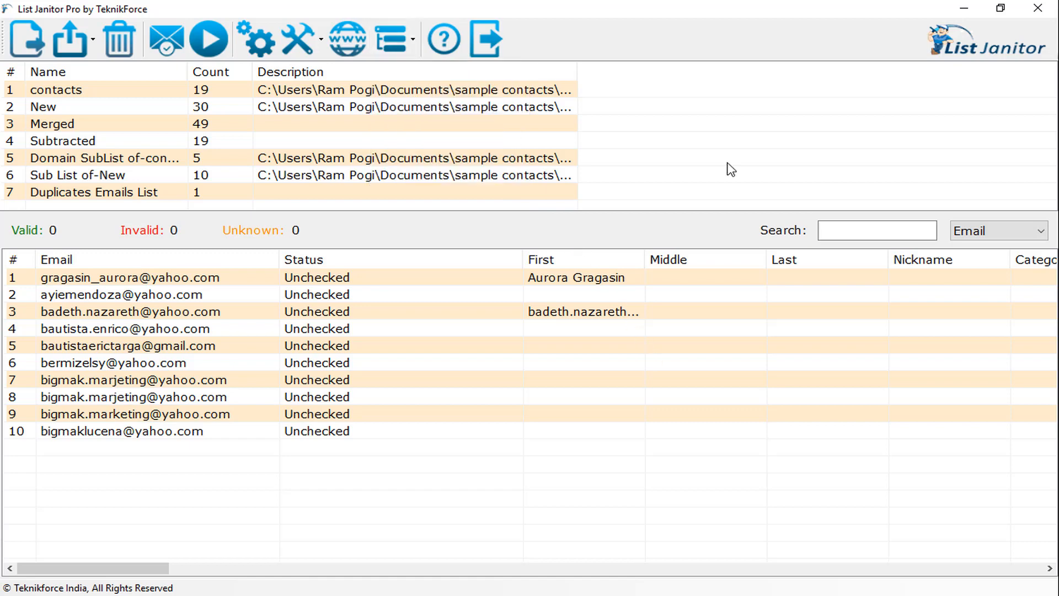